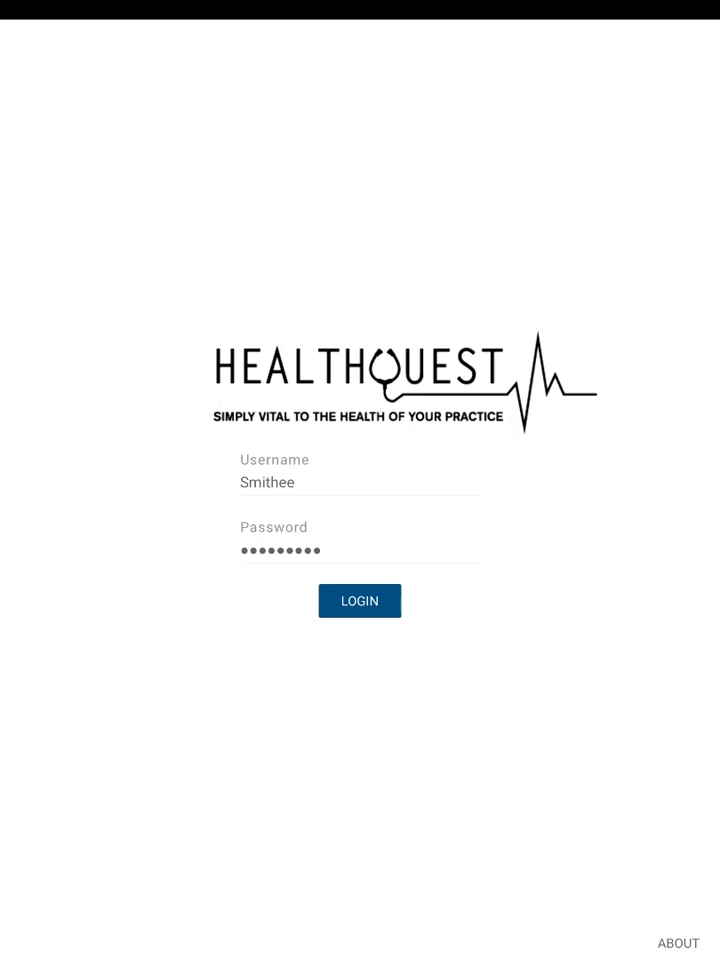
Log in with the prefilled credentials to reach the September 13, 2018 schedule.
click(359, 600)
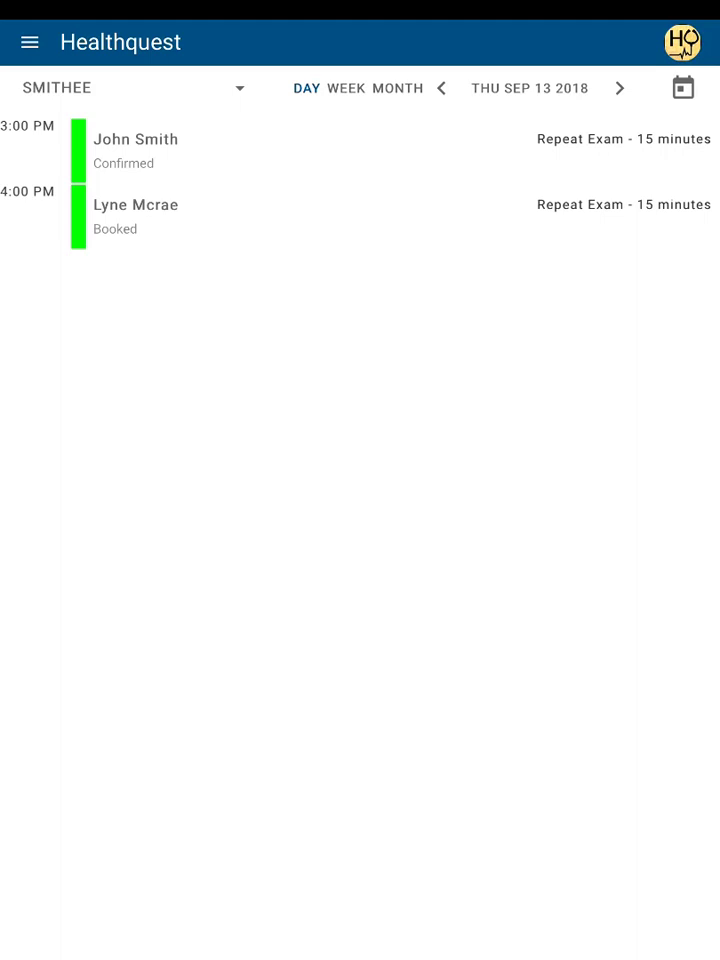
Open the main navigation menu to get to the Clients section.
click(30, 42)
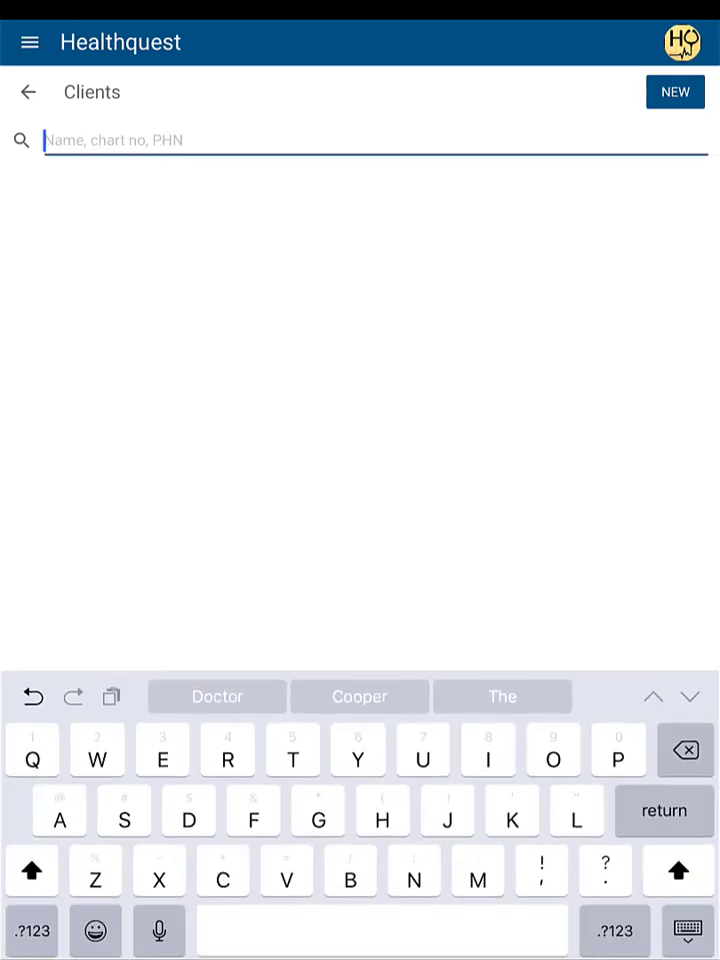
Search the client list by the patient's surname and hide the keyboard.
text(Mcr)
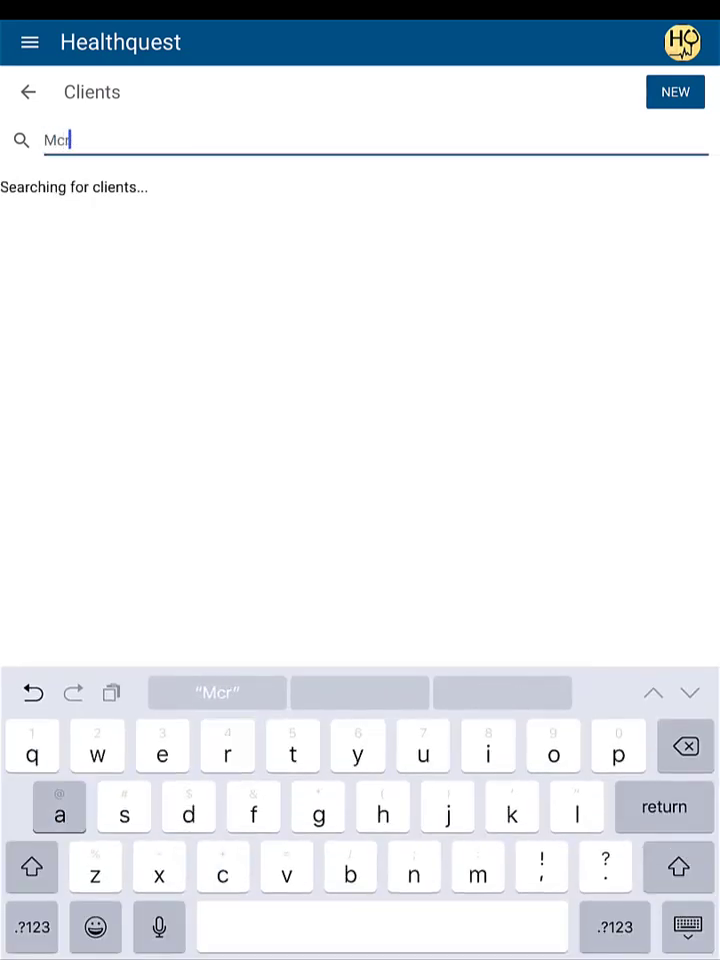
text(ae)
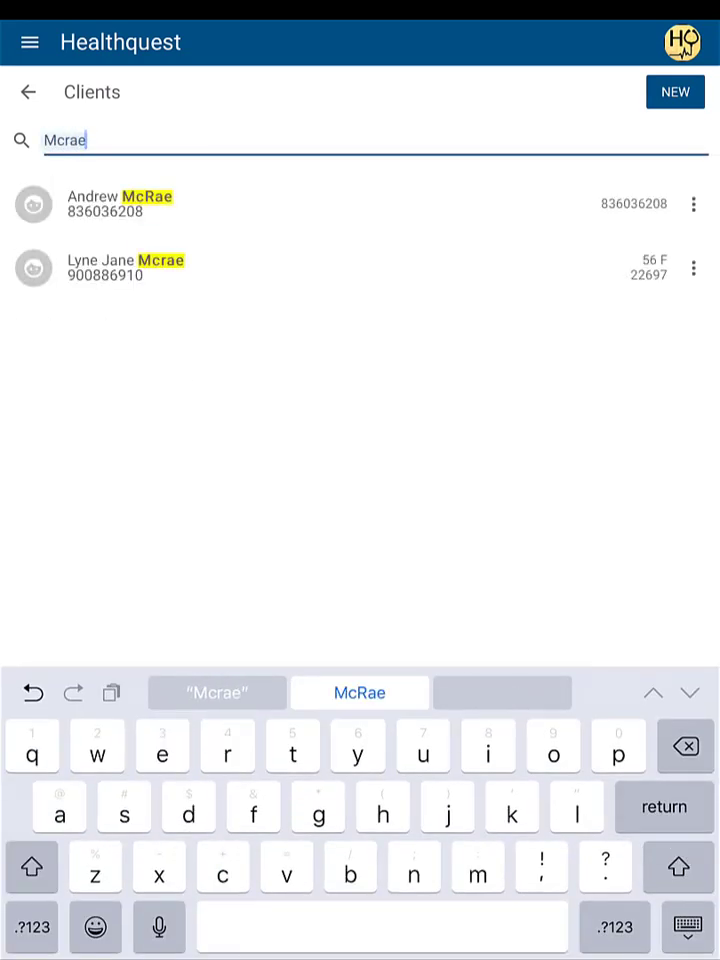
key(Return)
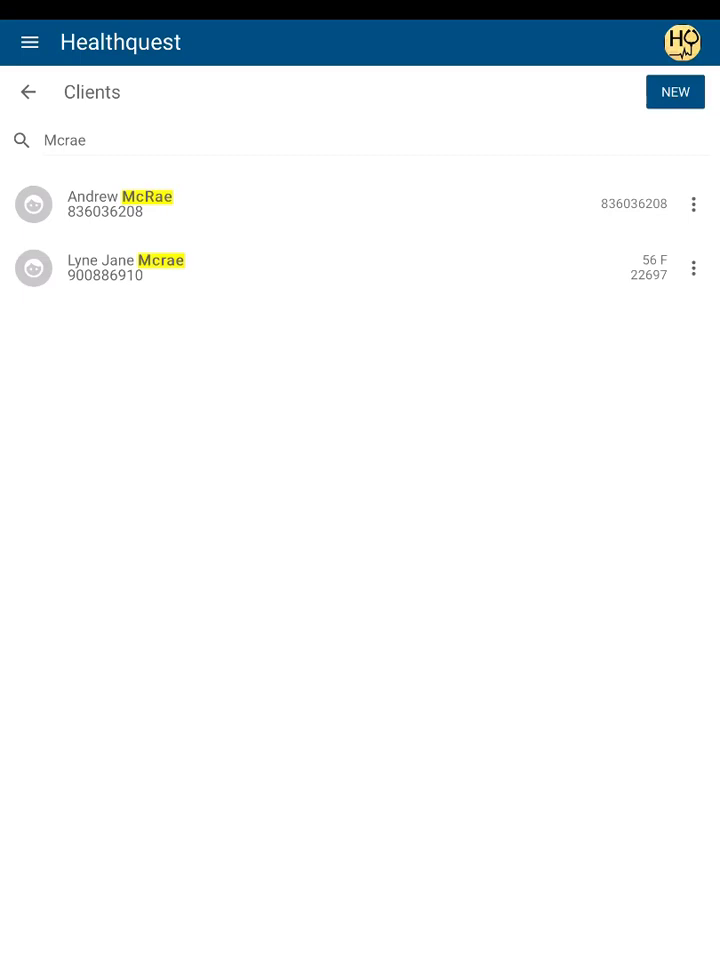
Open the patient's client record, clear her middle name, and save the record.
click(693, 268)
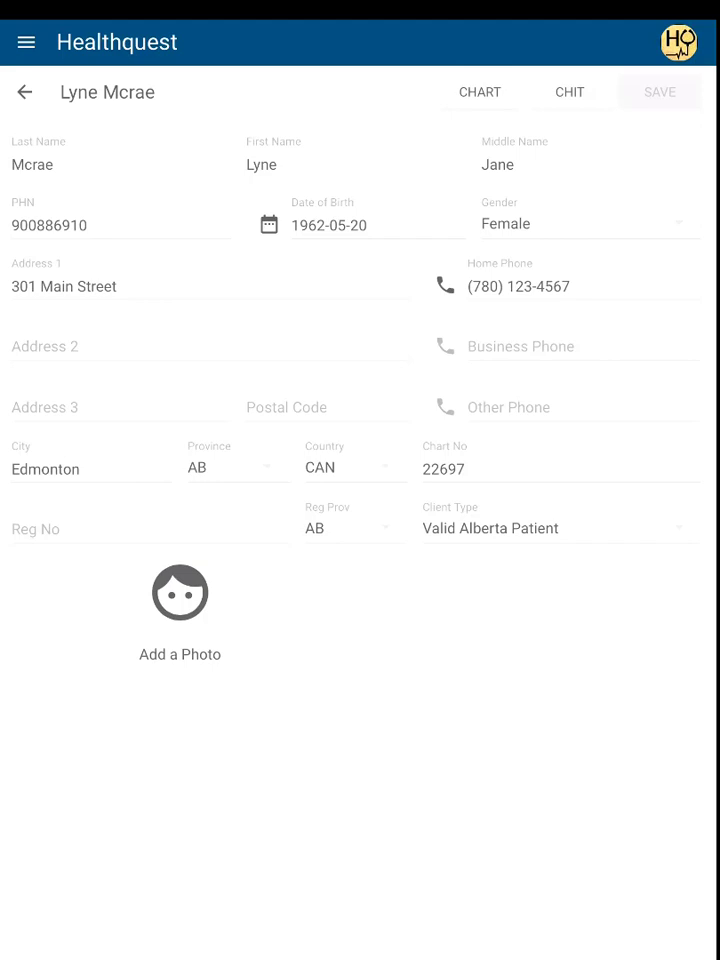
click(540, 164)
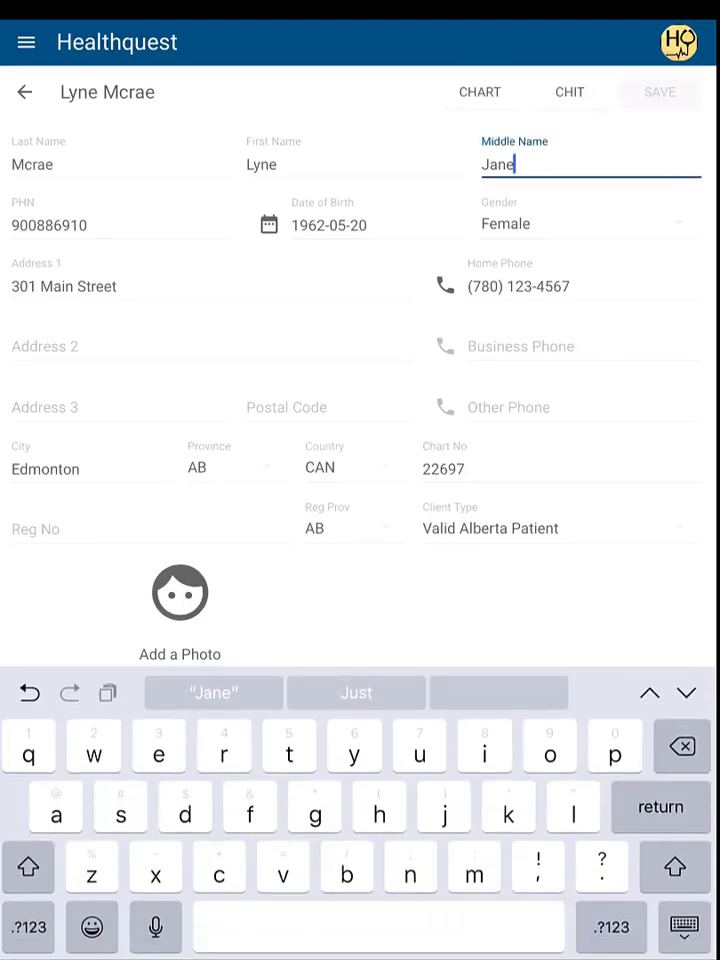
key(BackSpace)
key(BackSpace)
key(BackSpace)
key(BackSpace)
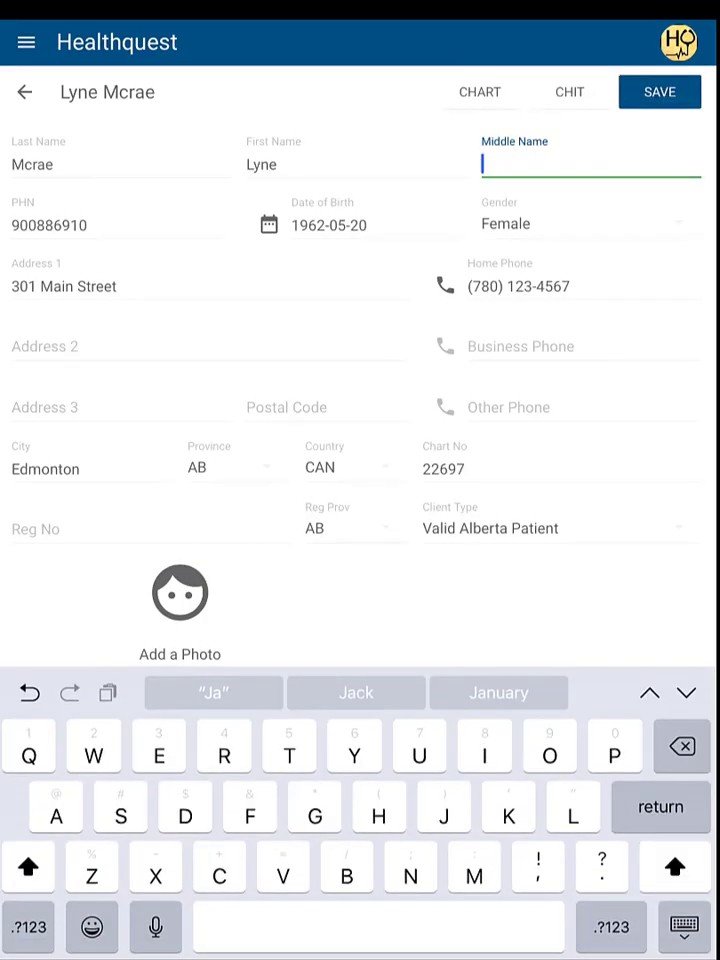
click(660, 92)
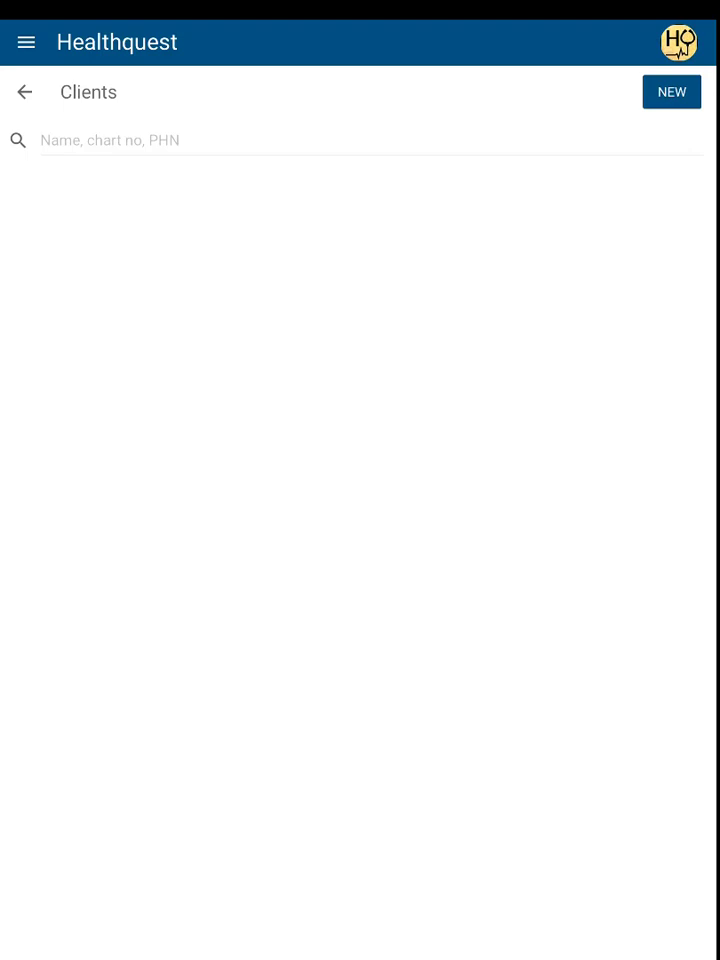
Create a new client record with the client's last and first names and save it.
click(671, 92)
text(Smit)
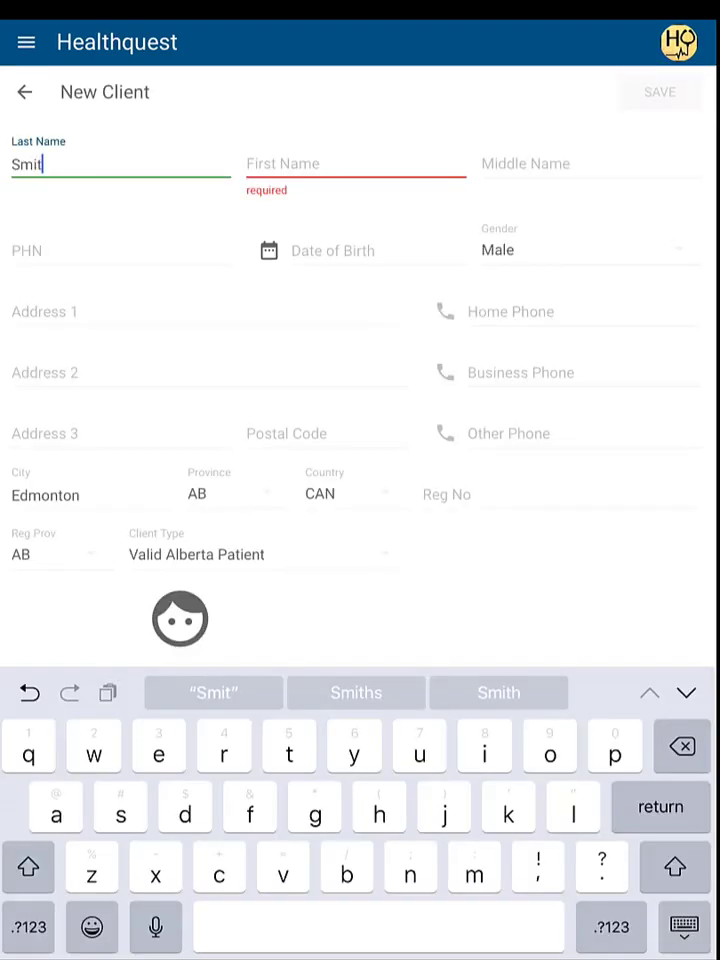
text(h)
click(356, 163)
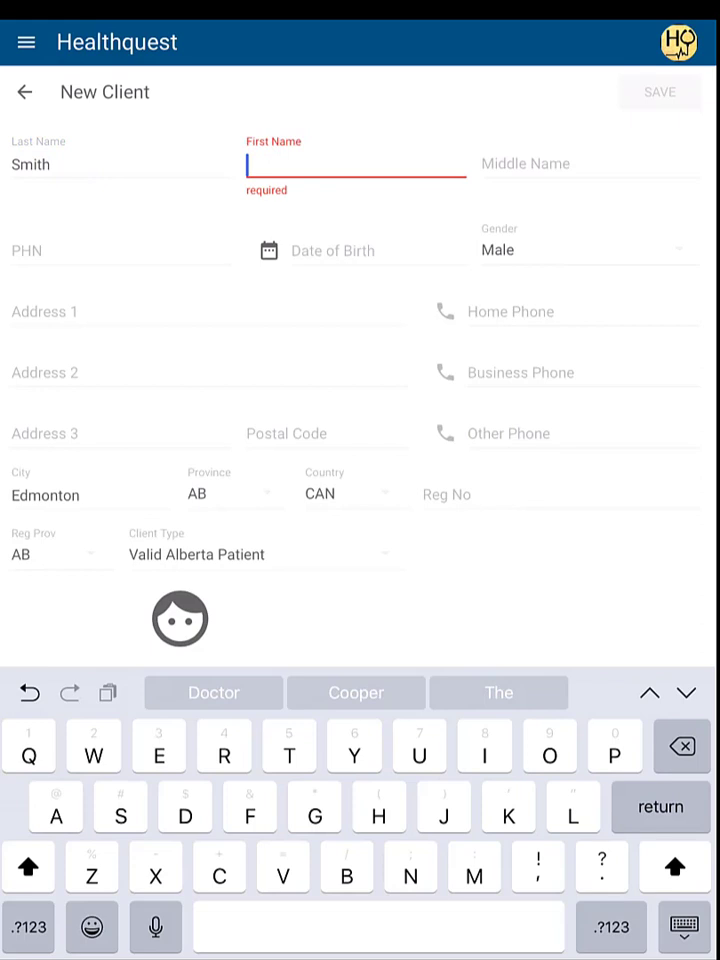
text(J)
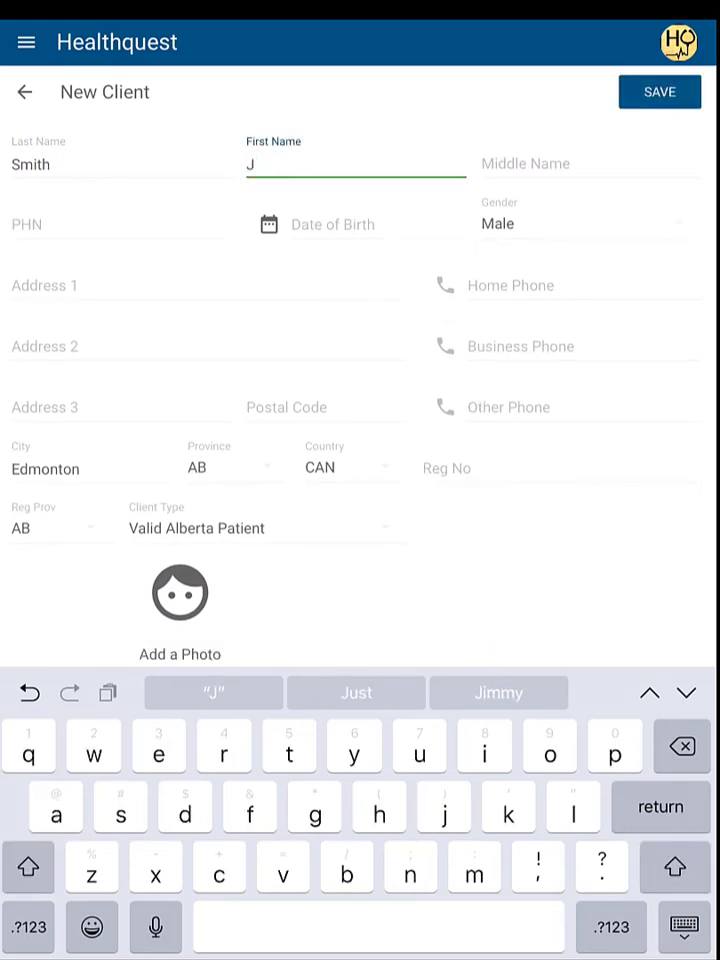
text(ohn)
click(684, 926)
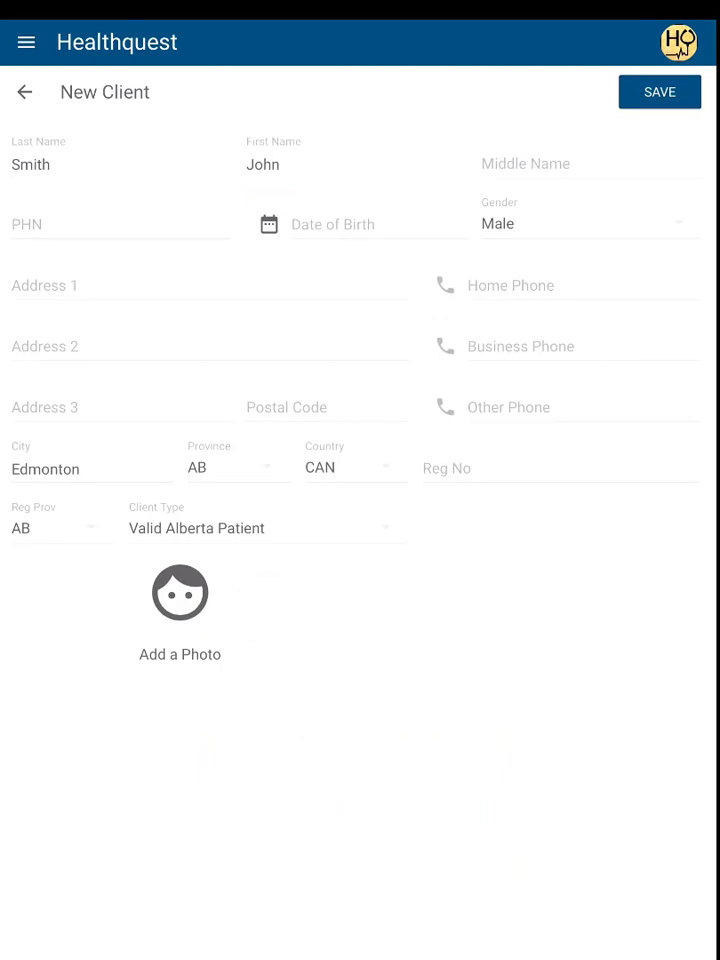
click(660, 92)
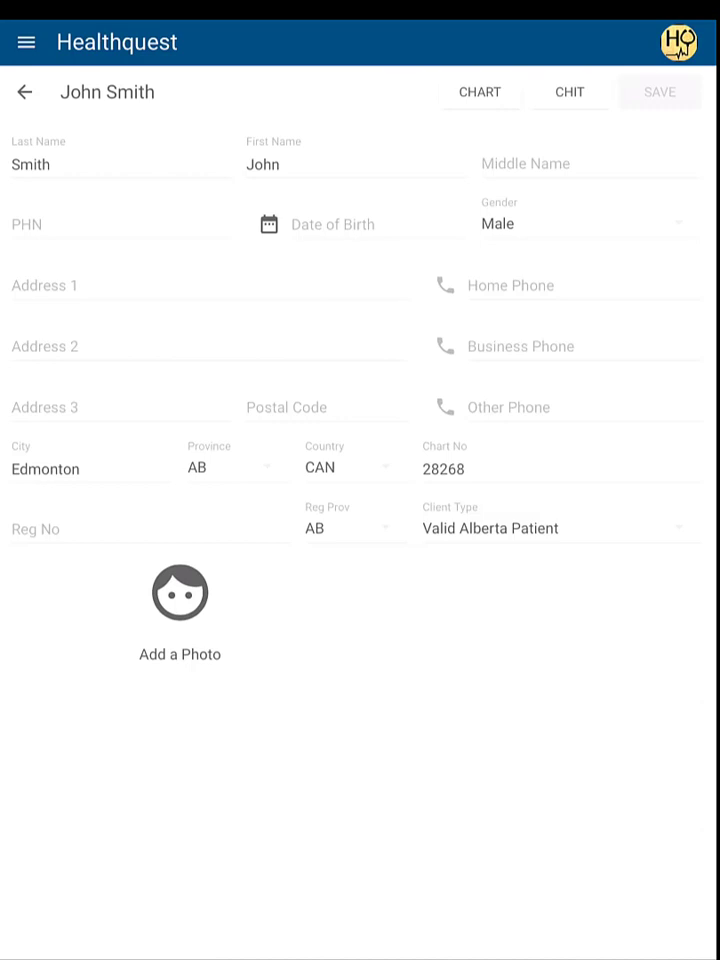
Go back to the client list and switch to the Charts section from the main menu.
click(24, 92)
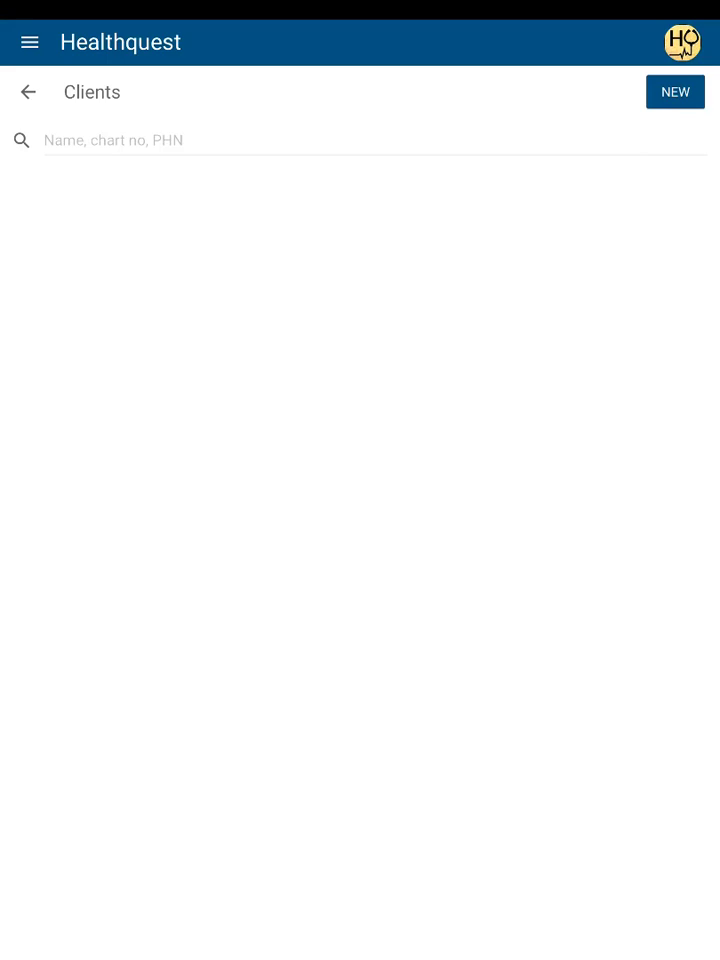
click(29, 42)
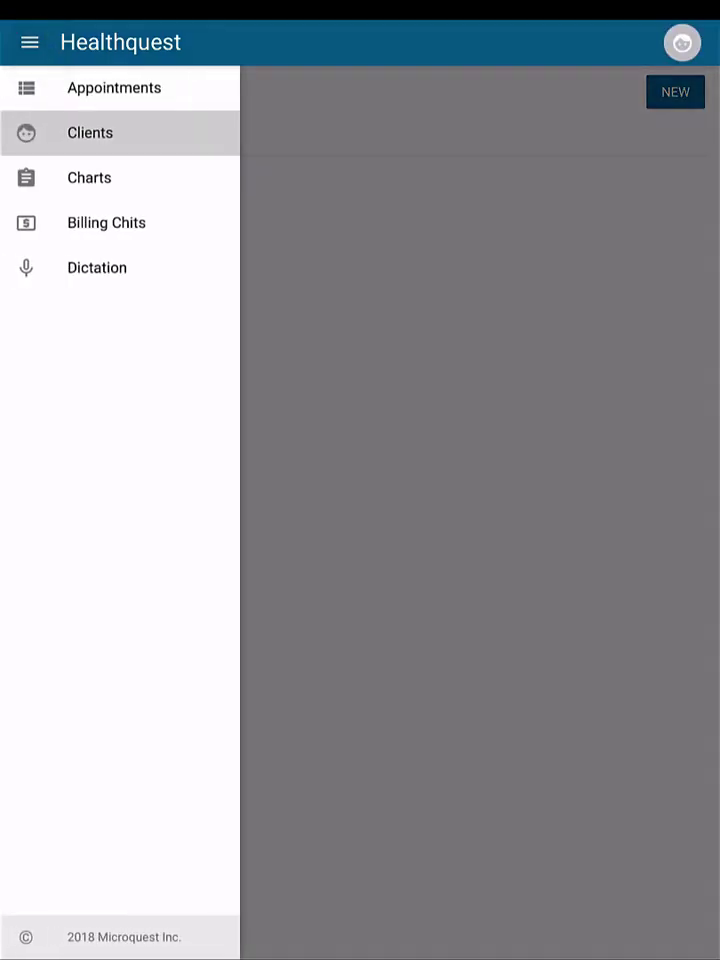
click(90, 178)
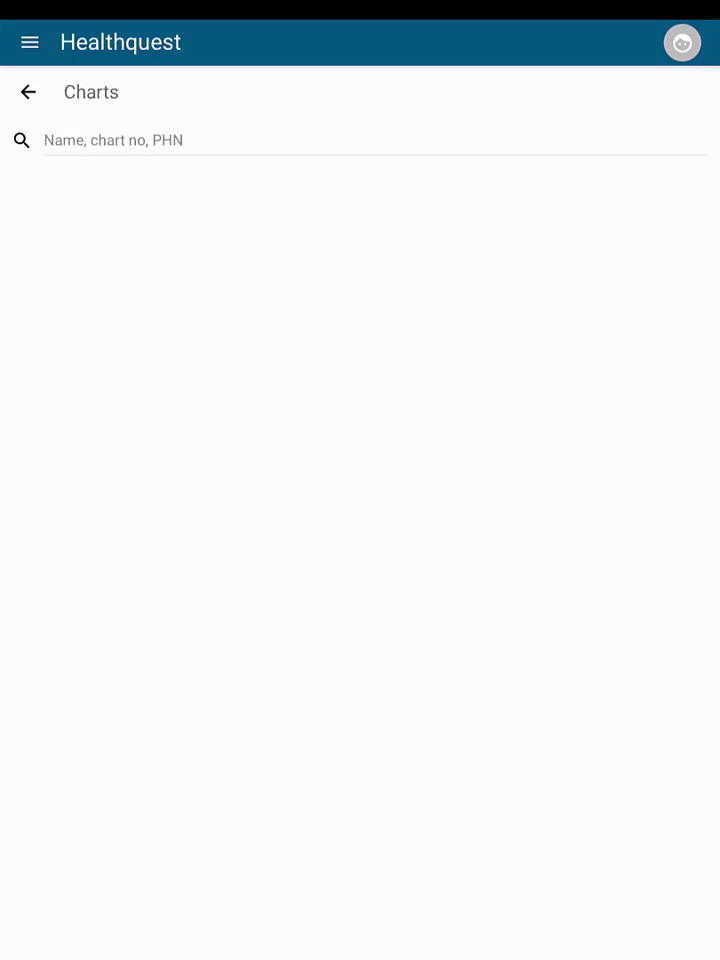
Search charts by the patient's surname, hide the keyboard, and dismiss the row options menu.
click(375, 140)
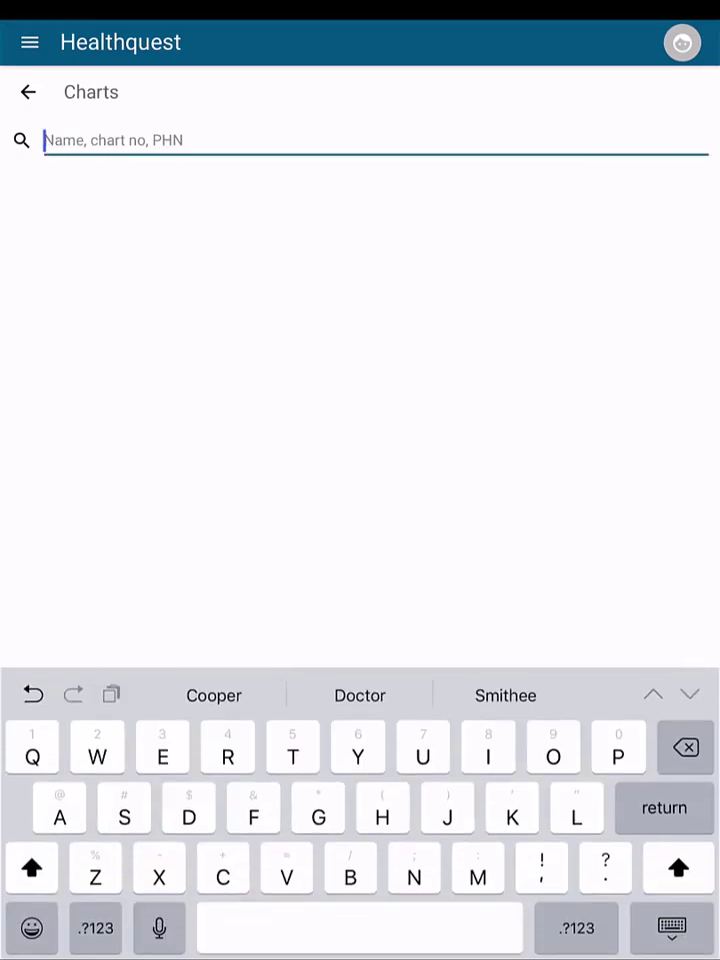
text(Mc)
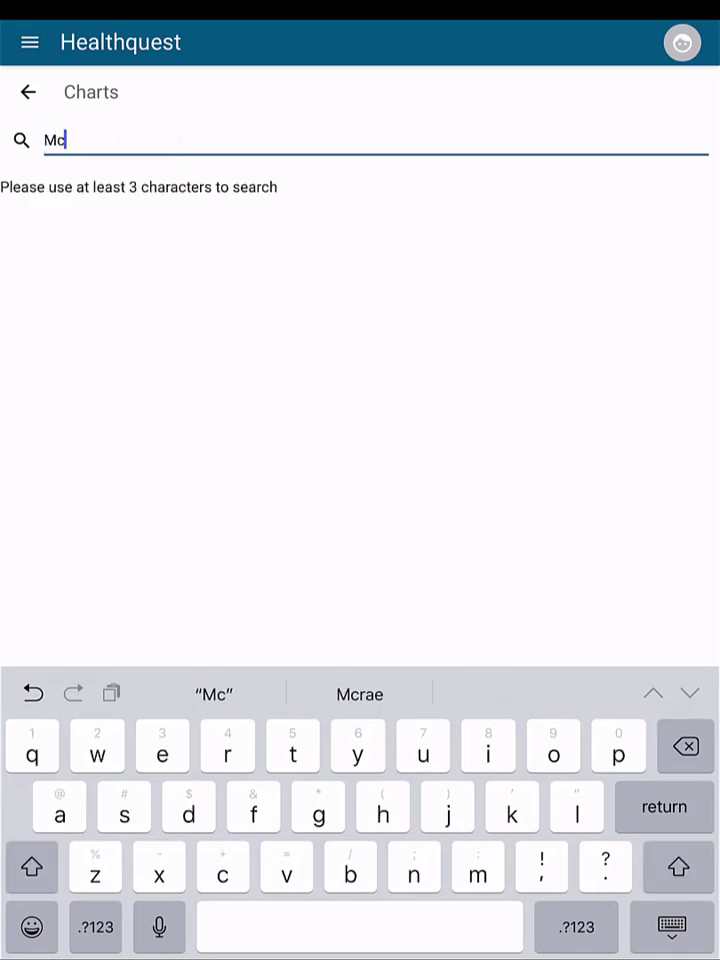
text(rae)
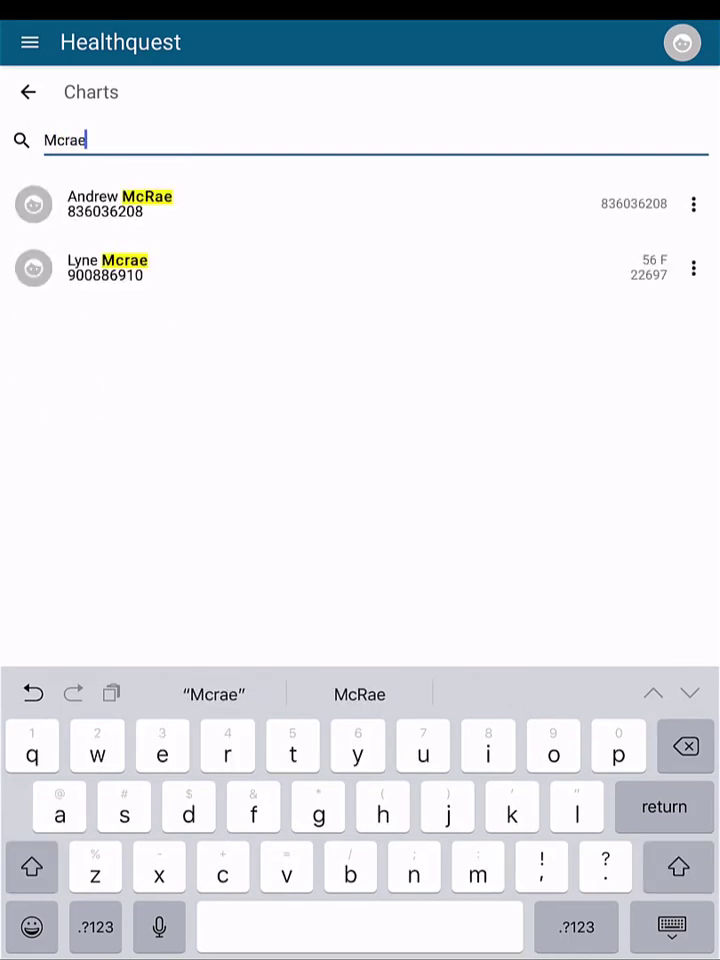
click(671, 927)
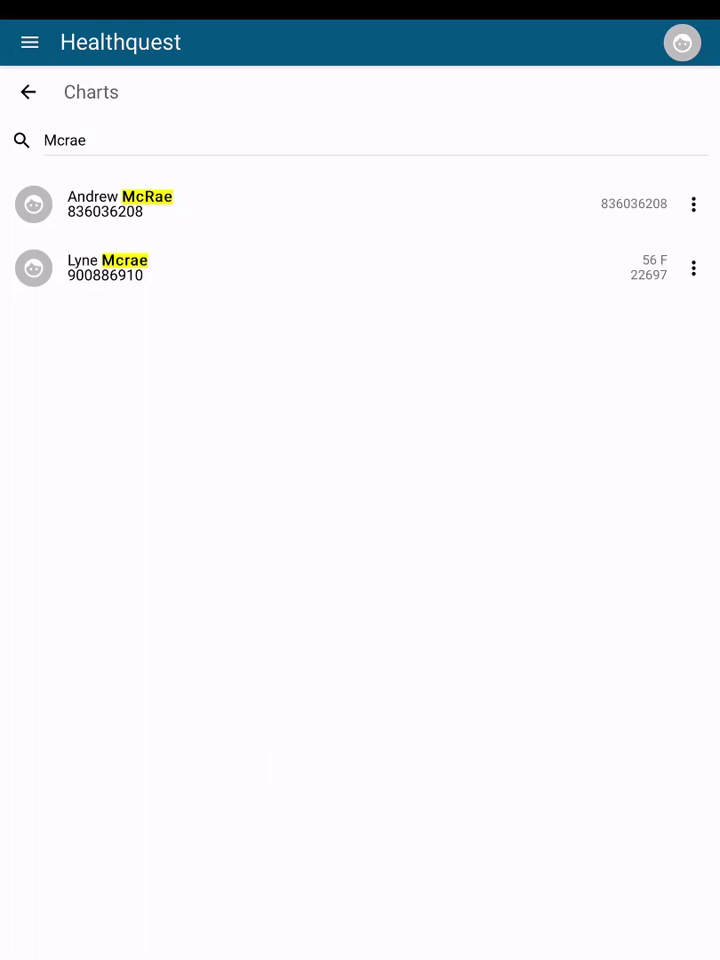
click(693, 268)
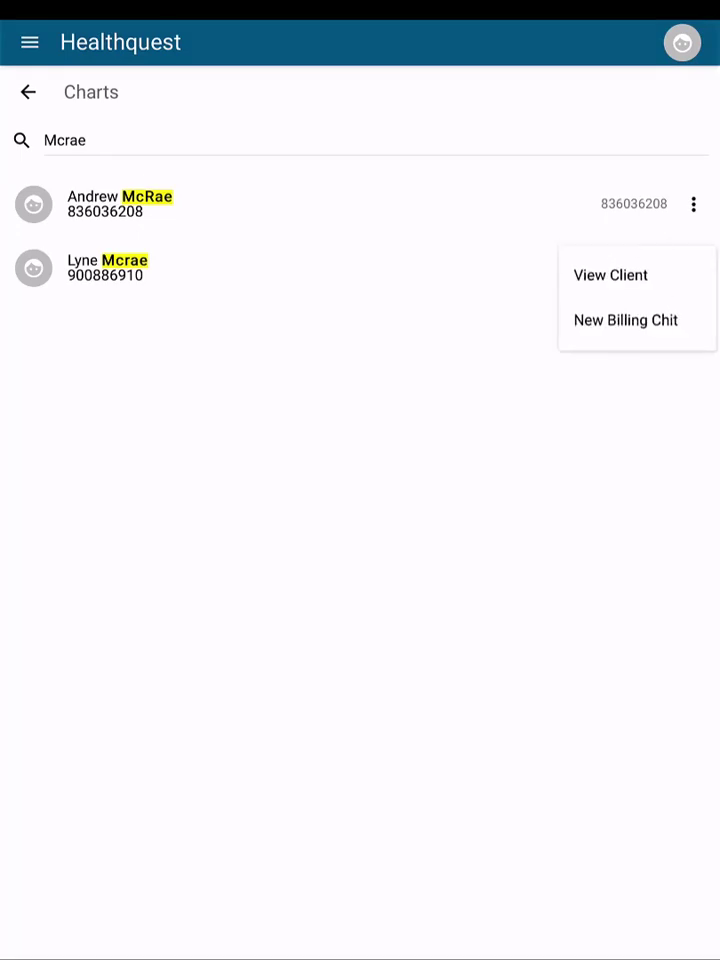
click(566, 274)
key(Escape)
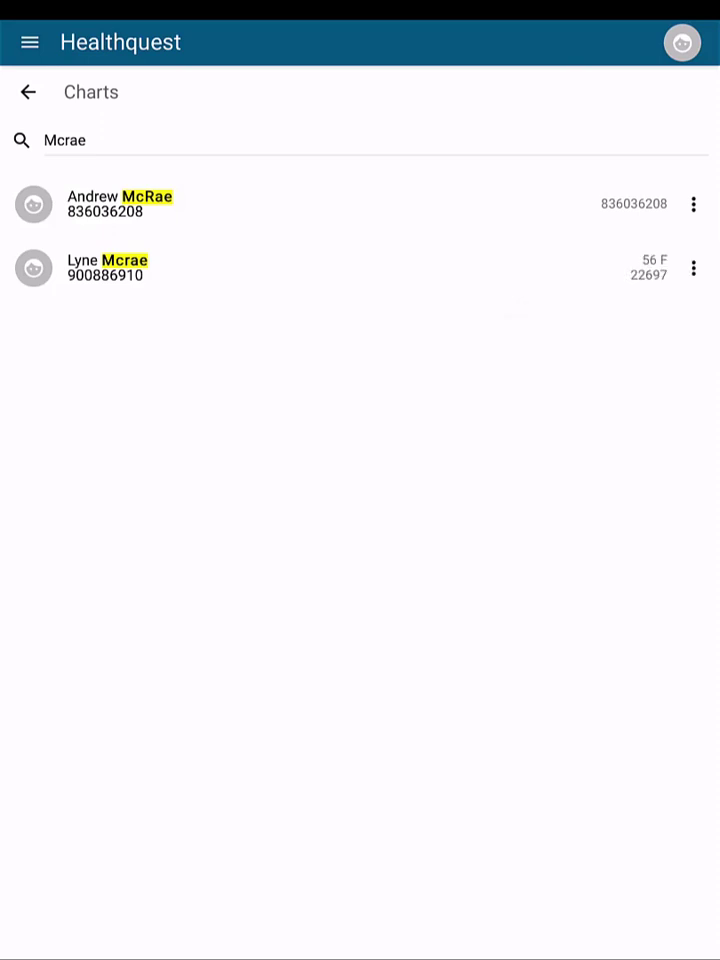
Open the patient's chart summary from the search results.
click(107, 267)
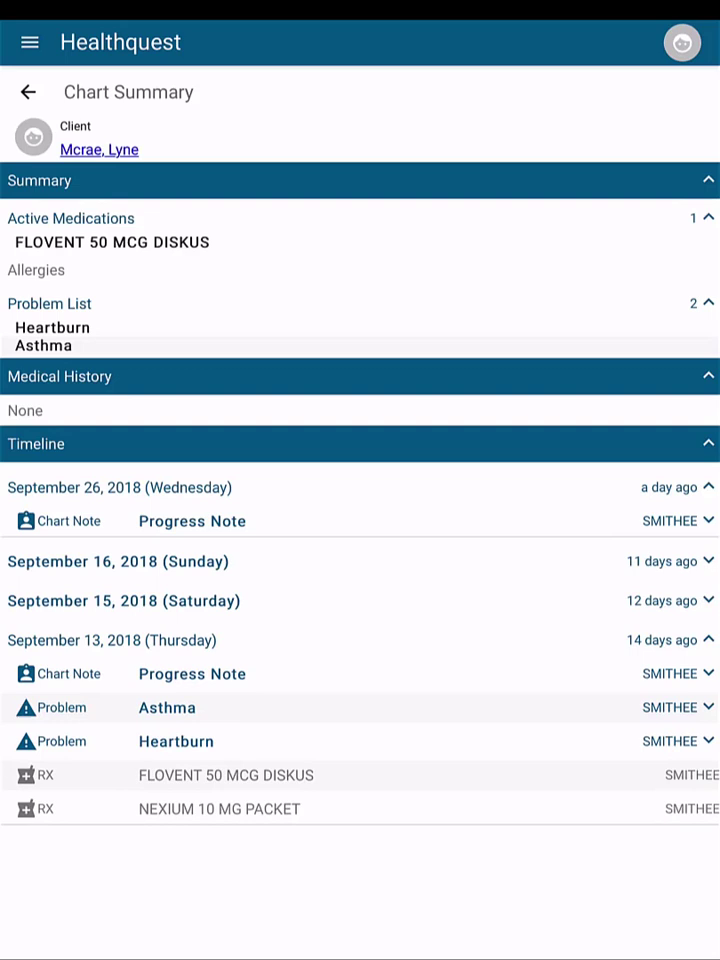